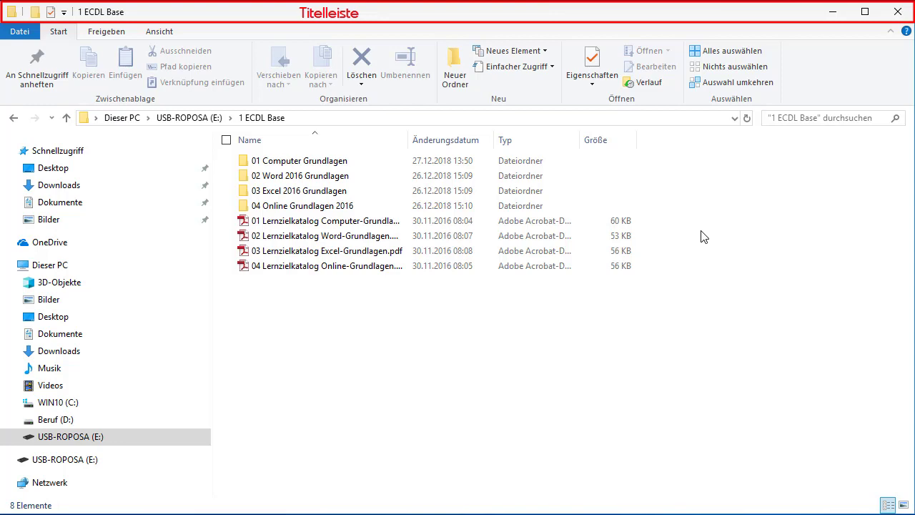
Step: Open the 01 Computer Grundlagen folder and its subfolder 01 Dateitypen
{"action": "left_click", "coordinate": [337, 161]}
{"action": "double_click", "coordinate": [337, 161]}
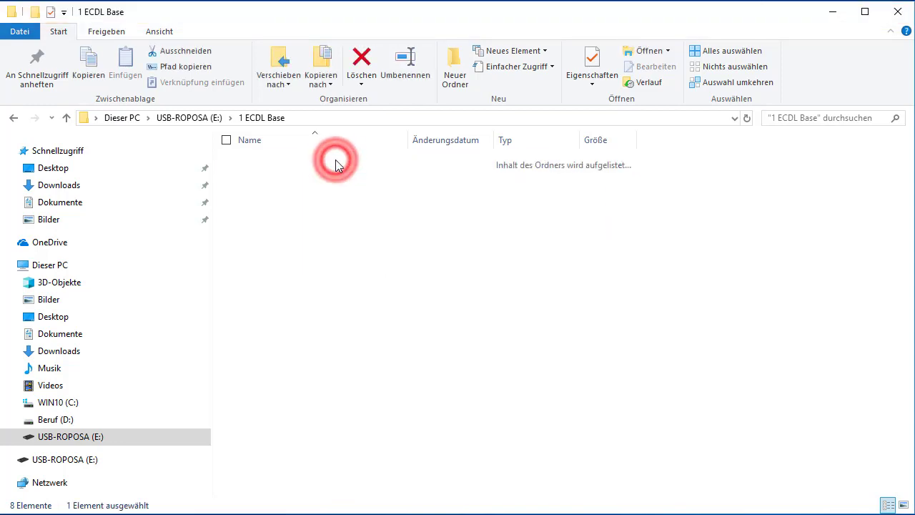
{"action": "left_click", "coordinate": [315, 178]}
{"action": "double_click", "coordinate": [315, 177]}
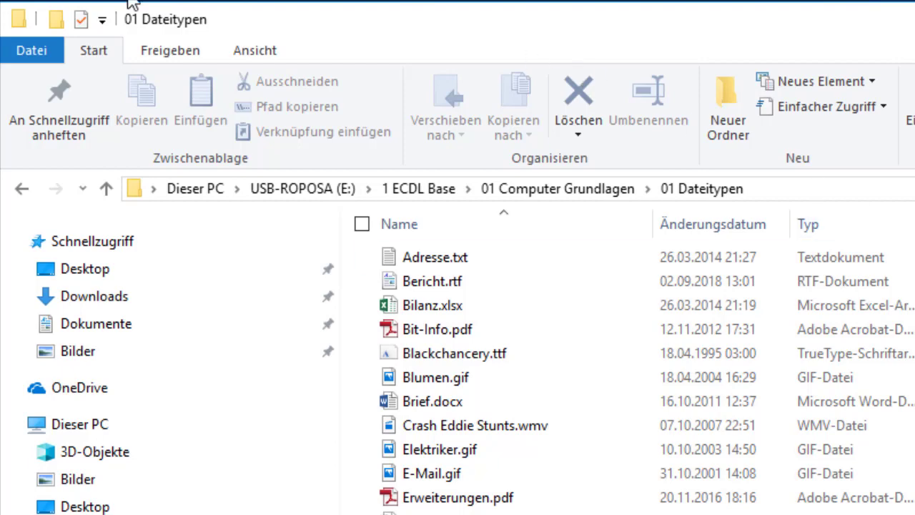
Step: Add the Löschen and Rückgängig commands to the Quick Access Toolbar
{"action": "left_click", "coordinate": [102, 21]}
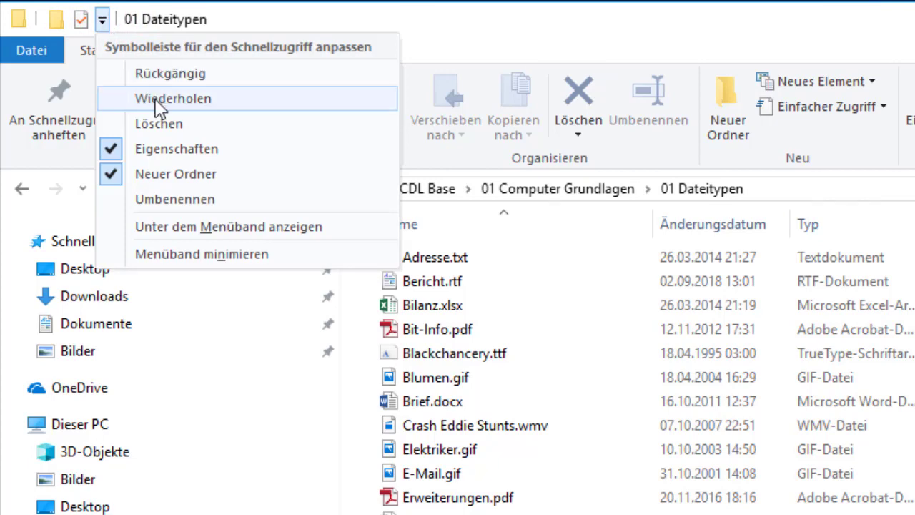
{"action": "left_click", "coordinate": [169, 124]}
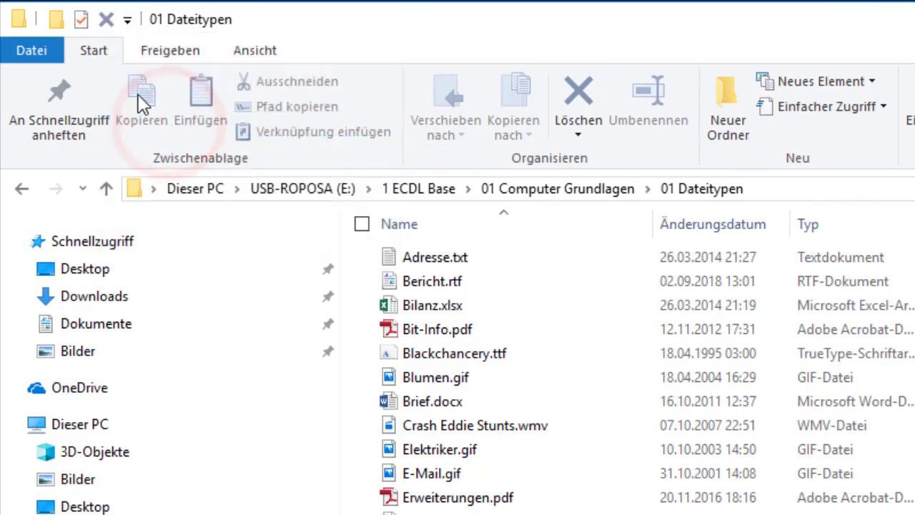
{"action": "left_click", "coordinate": [128, 19]}
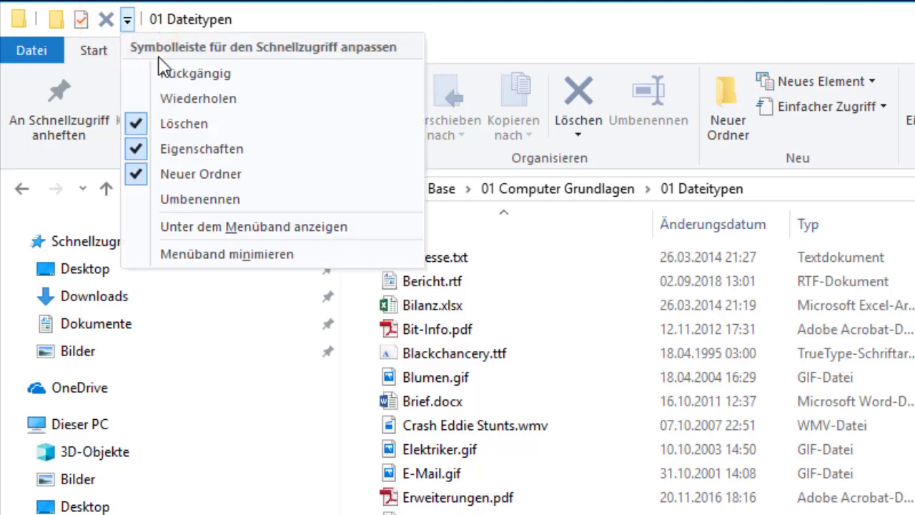
{"action": "left_click", "coordinate": [183, 72]}
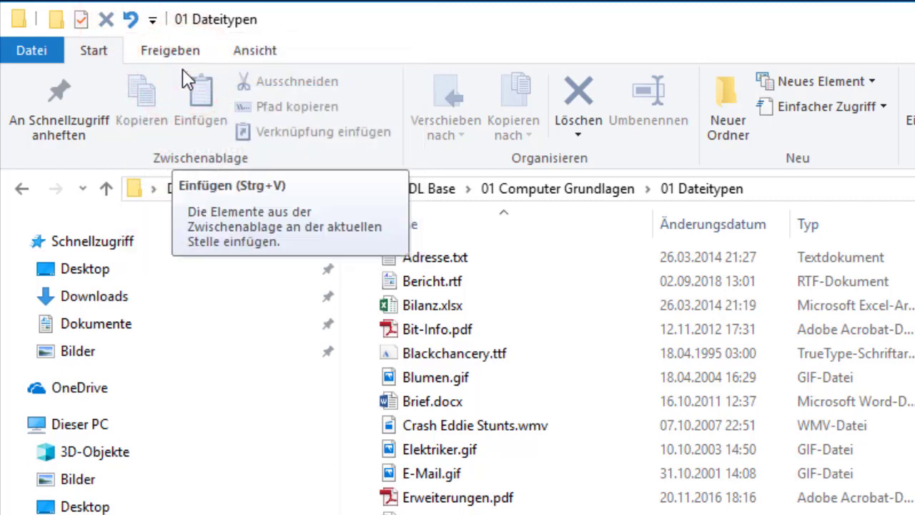
Step: Permanently delete the file Adresse.txt from the 01 Dateitypen folder
{"action": "left_click", "coordinate": [512, 265]}
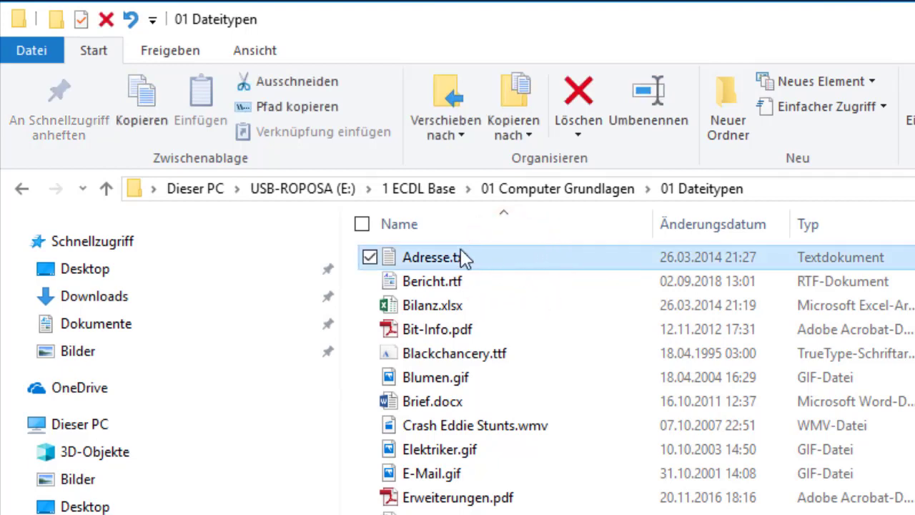
{"action": "left_click", "coordinate": [106, 21]}
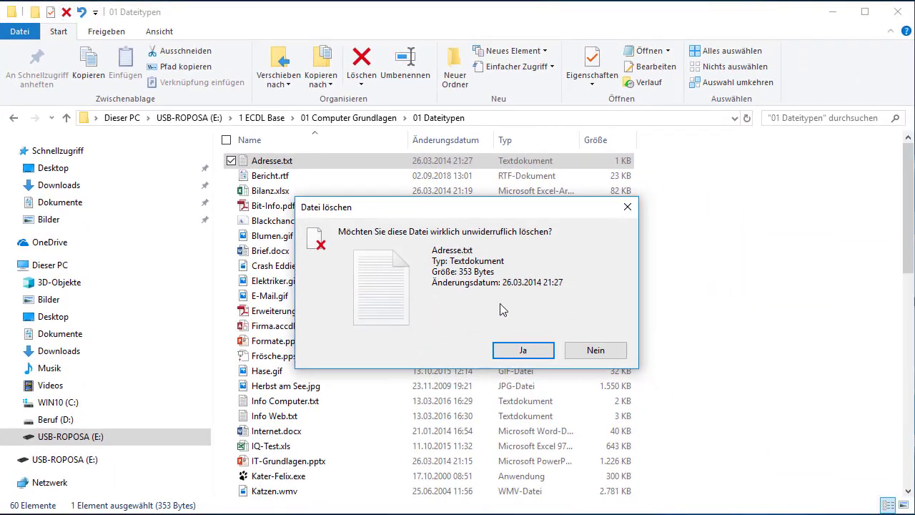
{"action": "left_click", "coordinate": [524, 354]}
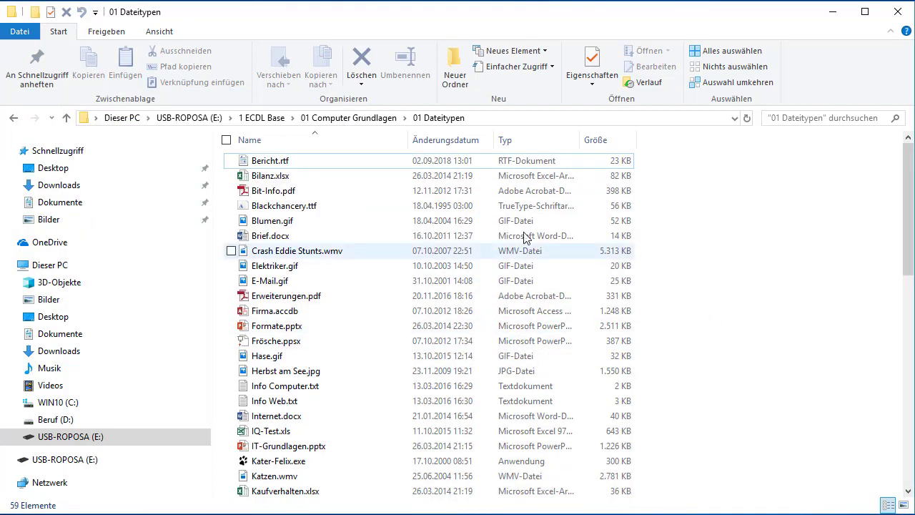
Step: Select Bericht.rtf and examine the available file, sharing and view commands as well as the folder's full path
{"action": "left_click", "coordinate": [401, 165]}
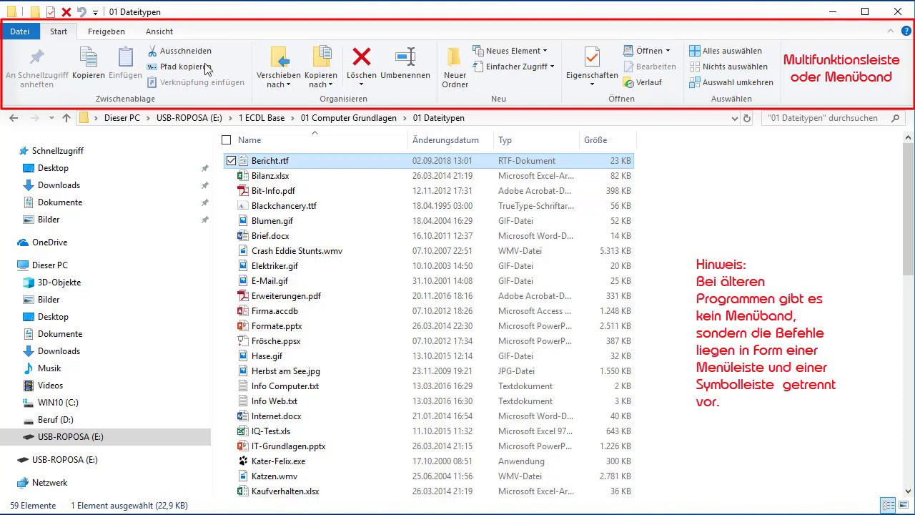
{"action": "left_click", "coordinate": [32, 34]}
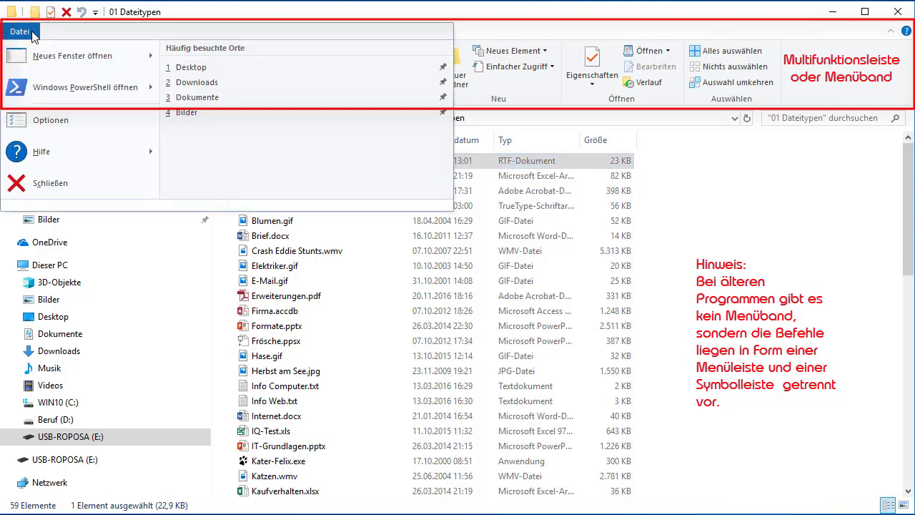
{"action": "left_click", "coordinate": [31, 33]}
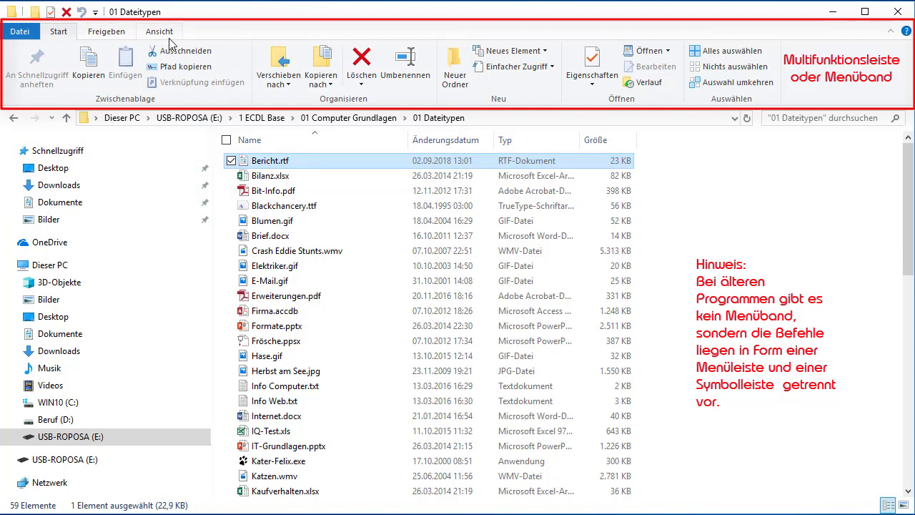
{"action": "left_click", "coordinate": [110, 34]}
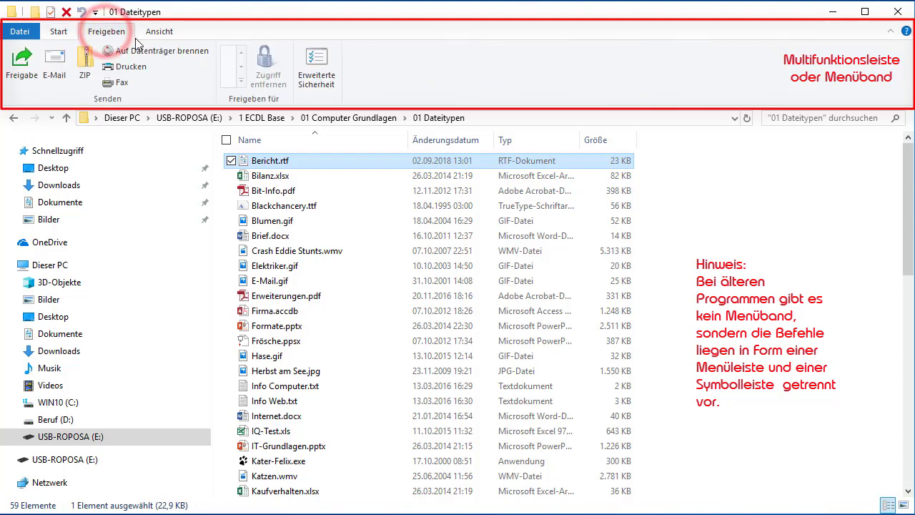
{"action": "left_click", "coordinate": [158, 31]}
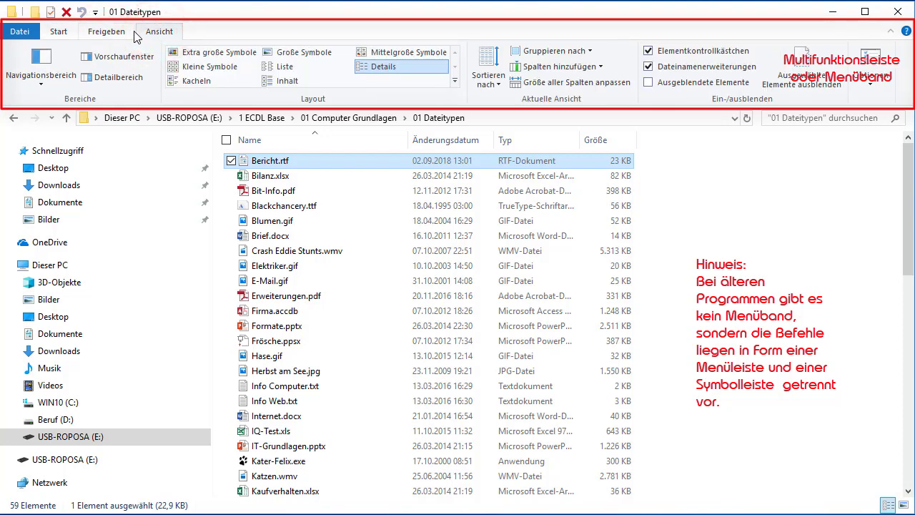
{"action": "left_click", "coordinate": [111, 32]}
{"action": "left_click", "coordinate": [61, 33]}
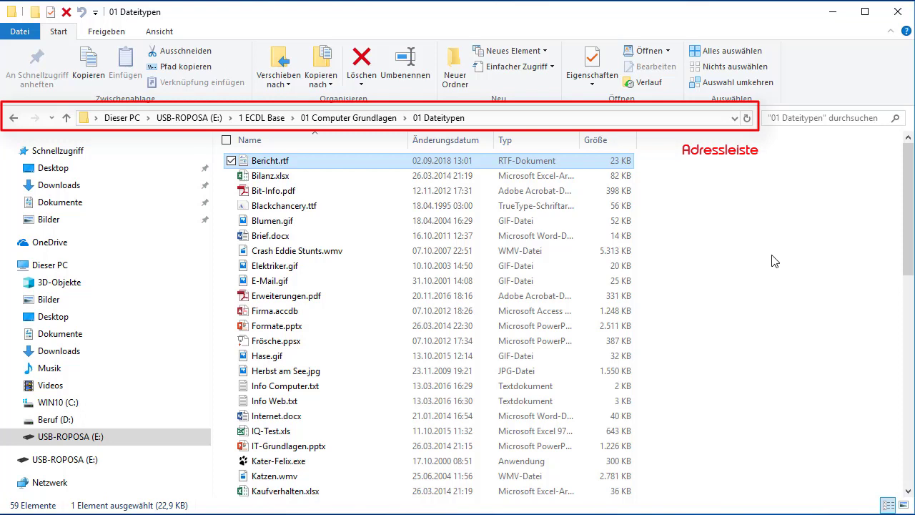
{"action": "left_click", "coordinate": [511, 122]}
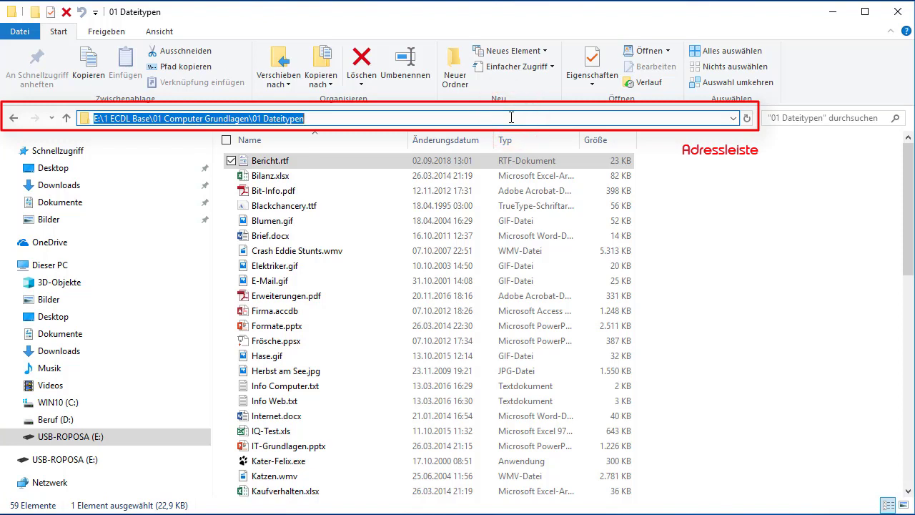
{"action": "left_click", "coordinate": [706, 216]}
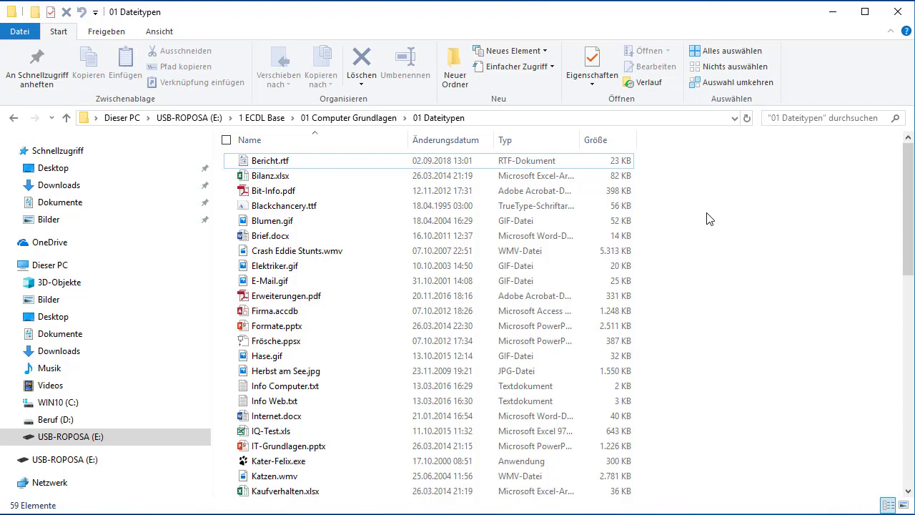
Step: Select Bilanz.xlsx, Brief.docx, Info Computer.txt, Info Web.txt and IT-Grundlagen.pptx together, and clear the selection again
{"action": "left_click", "coordinate": [337, 179]}
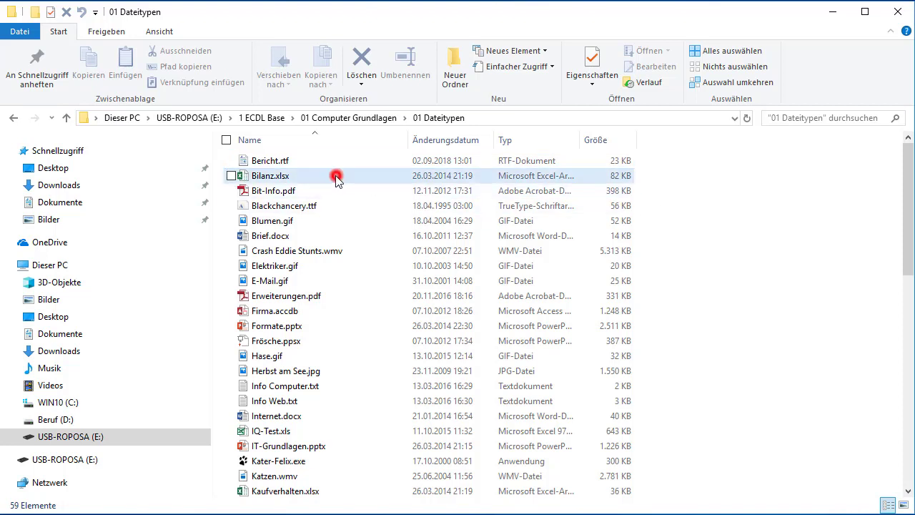
{"action": "left_click", "coordinate": [353, 238], "text": "ctrl"}
{"action": "left_click", "coordinate": [346, 386], "text": "ctrl"}
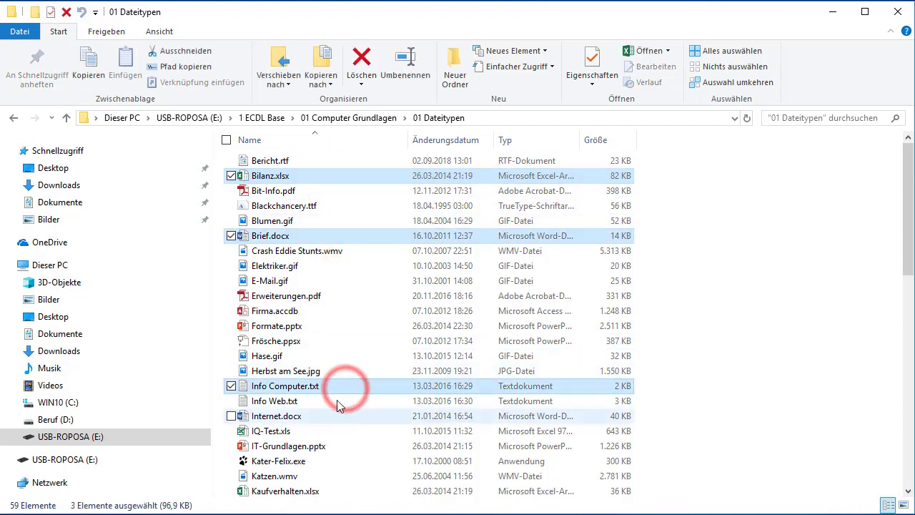
{"action": "left_click", "coordinate": [334, 399], "text": "ctrl"}
{"action": "left_click", "coordinate": [336, 445], "text": "ctrl"}
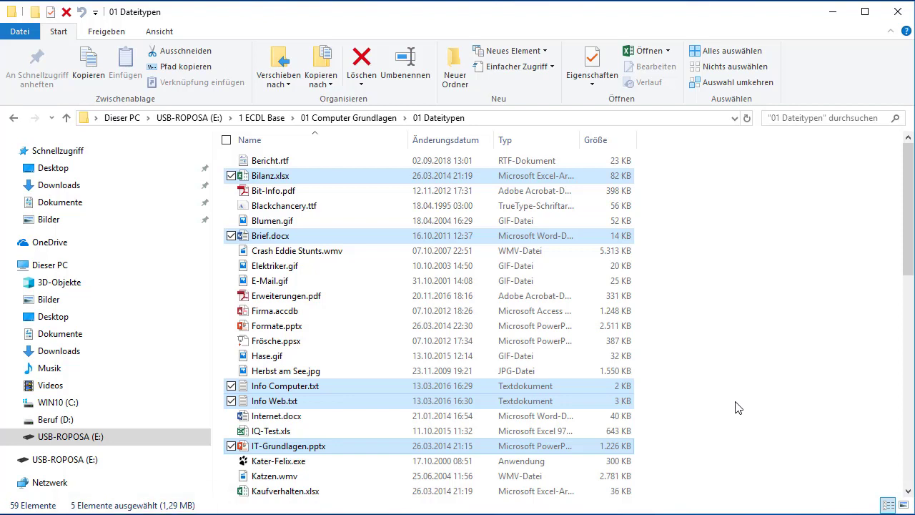
{"action": "left_click", "coordinate": [716, 346]}
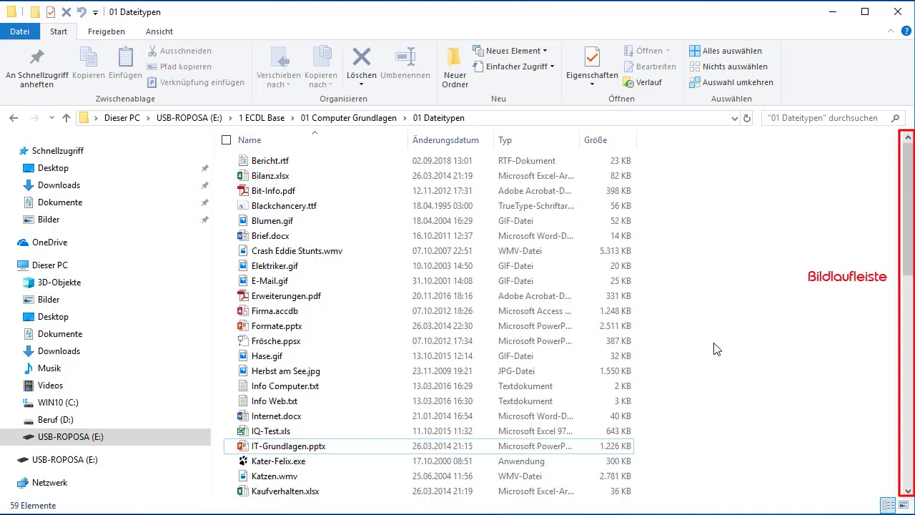
Step: Browse down the file list of the 01 Dateitypen folder and return towards its beginning
{"action": "left_click", "coordinate": [909, 490]}
{"action": "left_click_drag", "start_coordinate": [908, 491], "coordinate": [909, 490]}
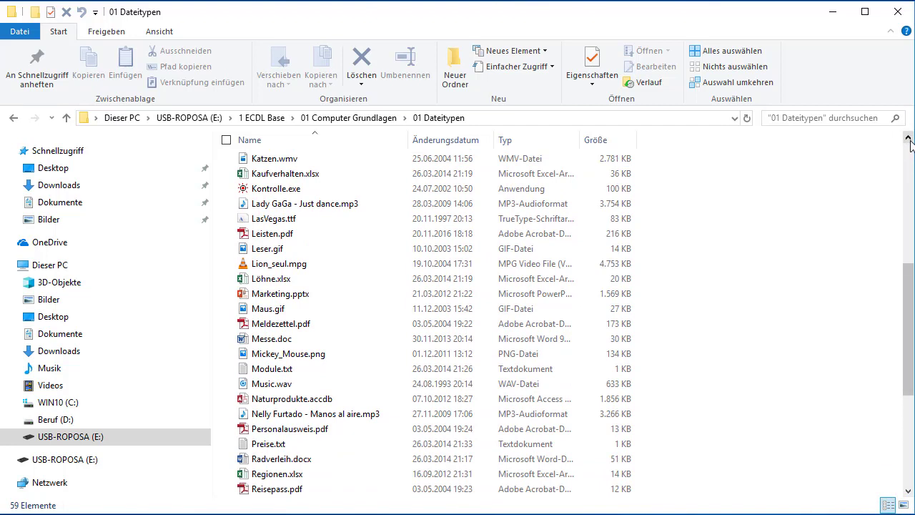
{"action": "left_click_drag", "start_coordinate": [908, 138], "coordinate": [909, 138]}
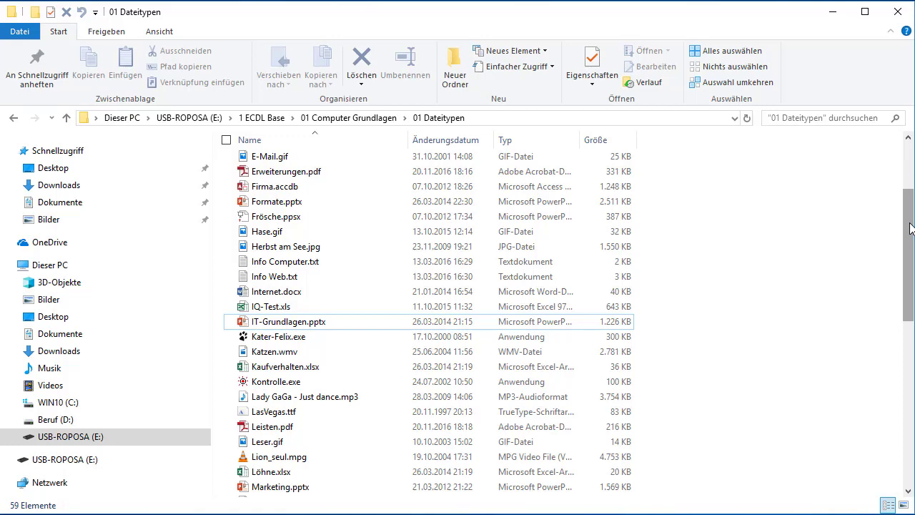
{"action": "left_click_drag", "start_coordinate": [911, 227], "coordinate": [908, 171]}
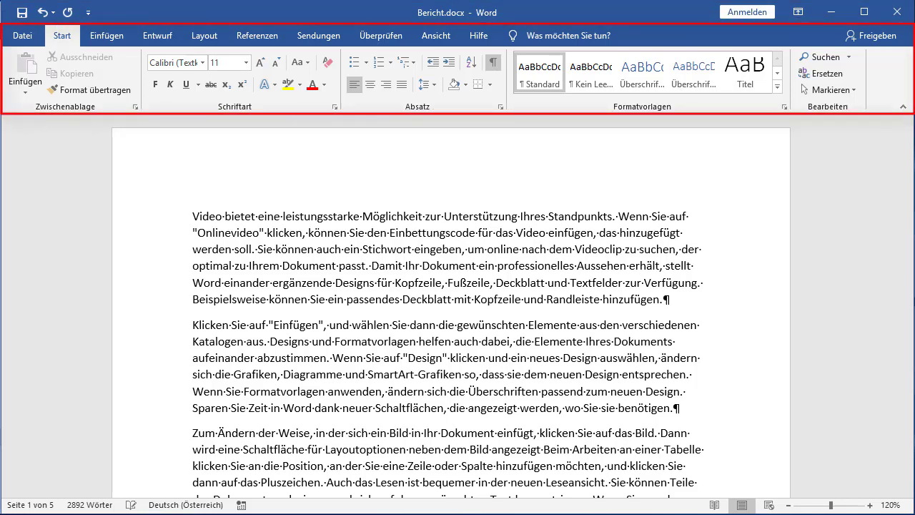
Step: Switch to Bericht.docx in Word and examine the insert, design, layout, reference and mailing commands, returning to the Start commands
{"action": "left_click", "coordinate": [109, 36]}
{"action": "left_click", "coordinate": [158, 36]}
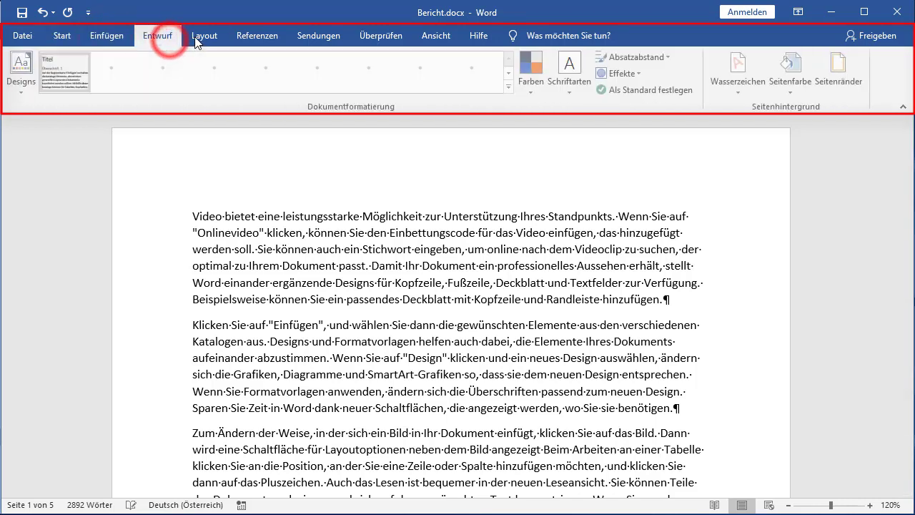
{"action": "left_click", "coordinate": [204, 36]}
{"action": "left_click", "coordinate": [257, 35]}
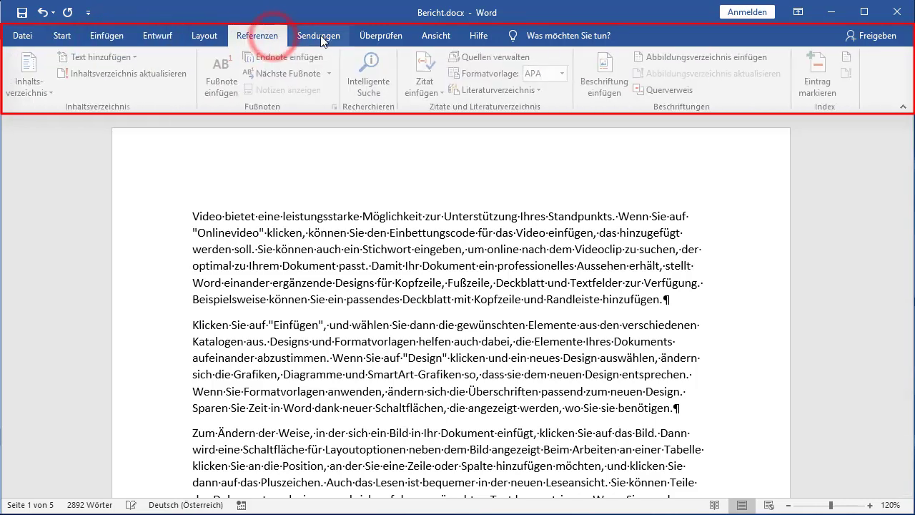
{"action": "left_click", "coordinate": [322, 36]}
{"action": "left_click", "coordinate": [67, 34]}
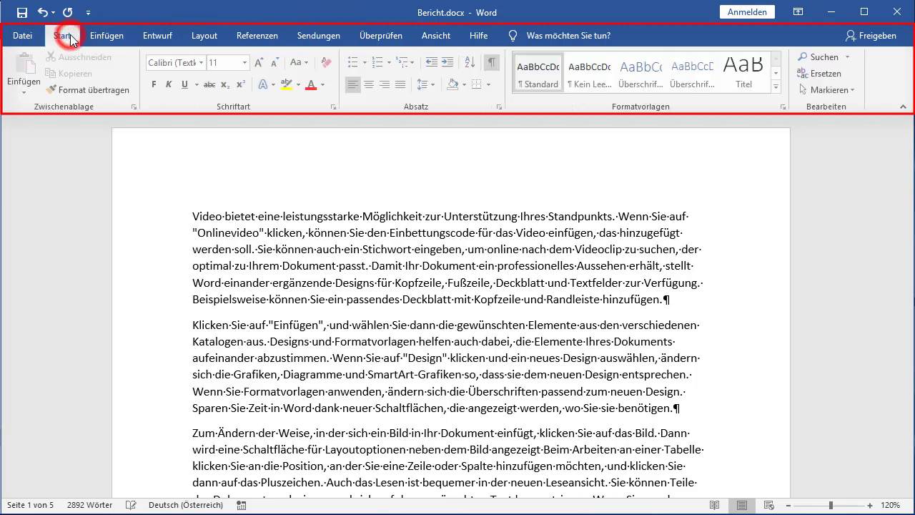